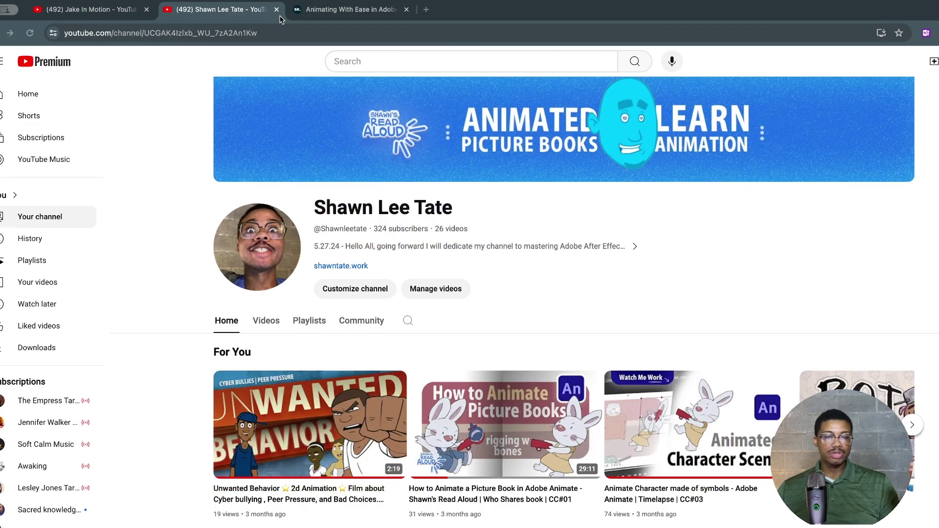
Look over the Animating With Ease in Adobe After Effects class and its student projects on Skillshare, plus the Jake In Motion YouTube channel.
{"action": "left_click", "coordinate": [327, 11]}
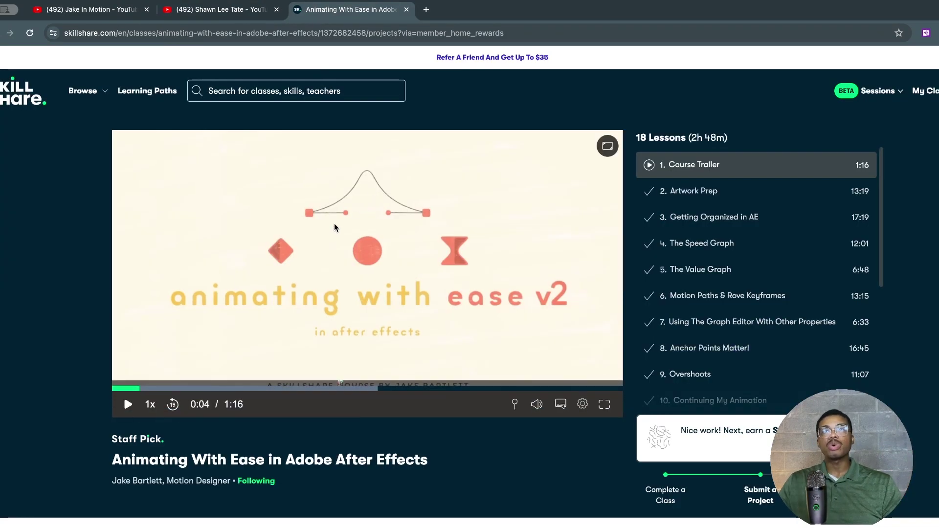
{"action": "scroll", "coordinate": [293, 371], "scroll_direction": "down", "scroll_amount": 1}
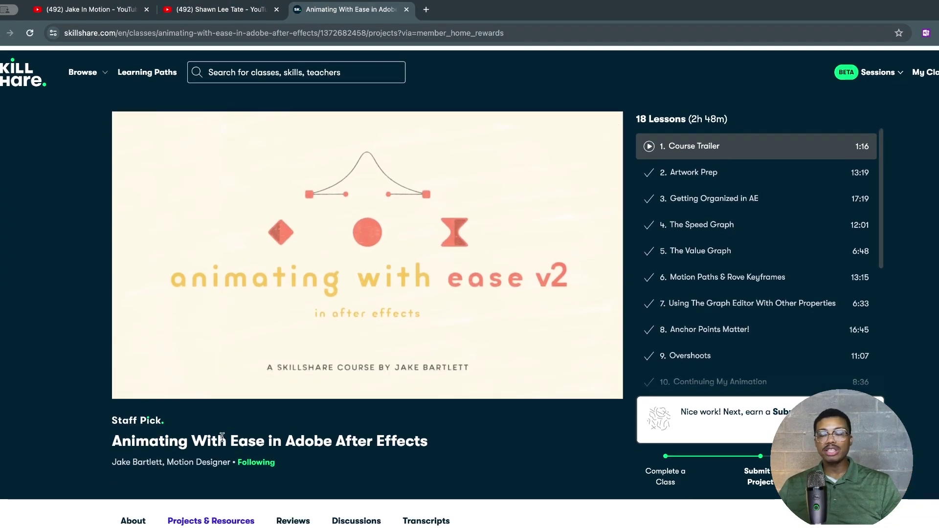
{"action": "left_click", "coordinate": [84, 11]}
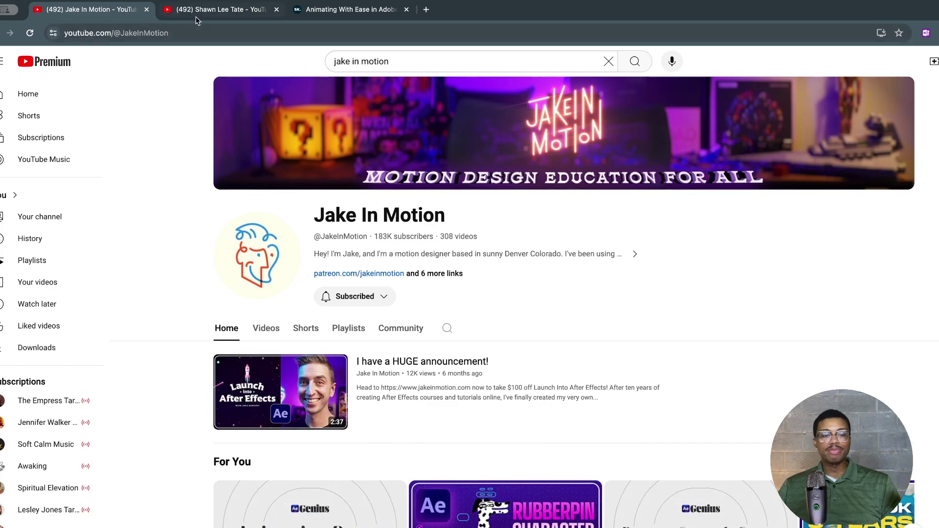
{"action": "left_click", "coordinate": [350, 9]}
{"action": "scroll", "coordinate": [360, 228], "scroll_direction": "down", "scroll_amount": 3}
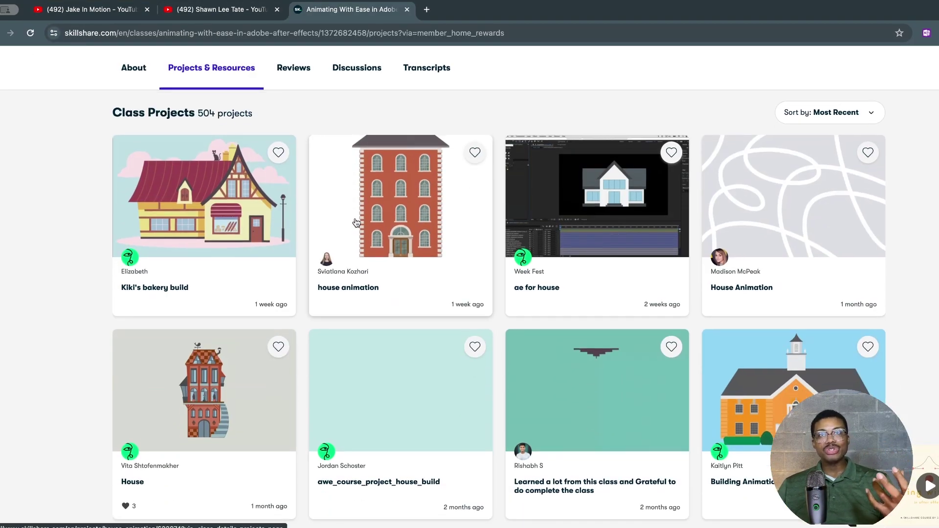
{"action": "scroll", "coordinate": [271, 297], "scroll_direction": "up", "scroll_amount": 1}
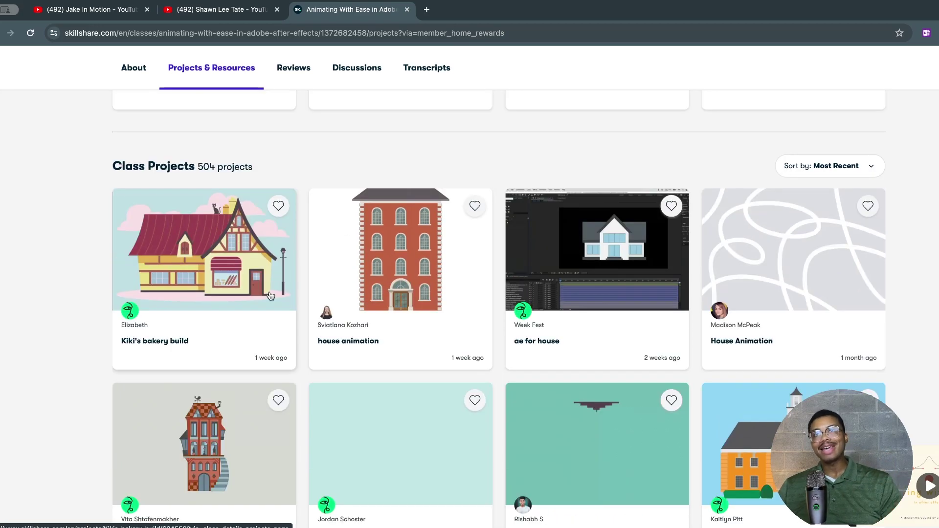
{"action": "scroll", "coordinate": [271, 284], "scroll_direction": "up", "scroll_amount": 15}
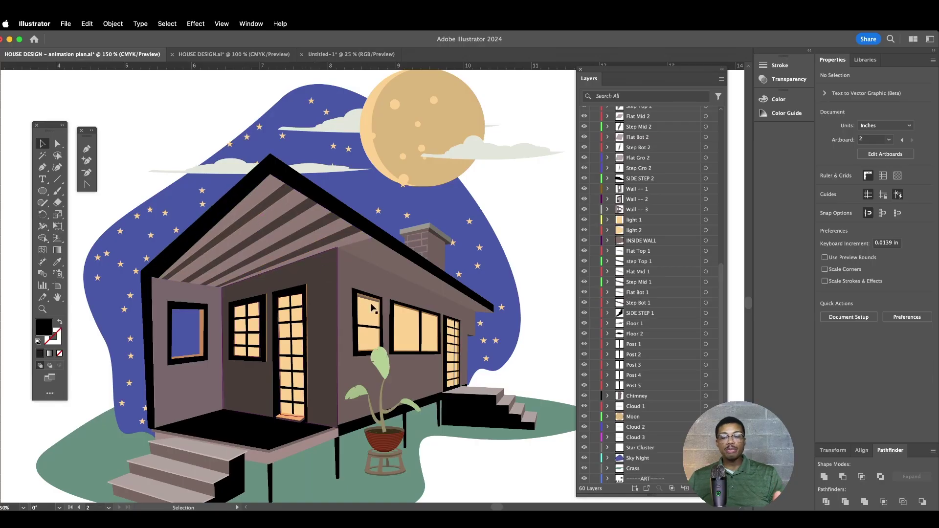
Switch to Illustrator and review how the house illustration's parts are split and named in the layer list.
{"action": "scroll", "coordinate": [691, 173], "scroll_direction": "up", "scroll_amount": 10}
{"action": "scroll", "coordinate": [680, 152], "scroll_direction": "up", "scroll_amount": 3}
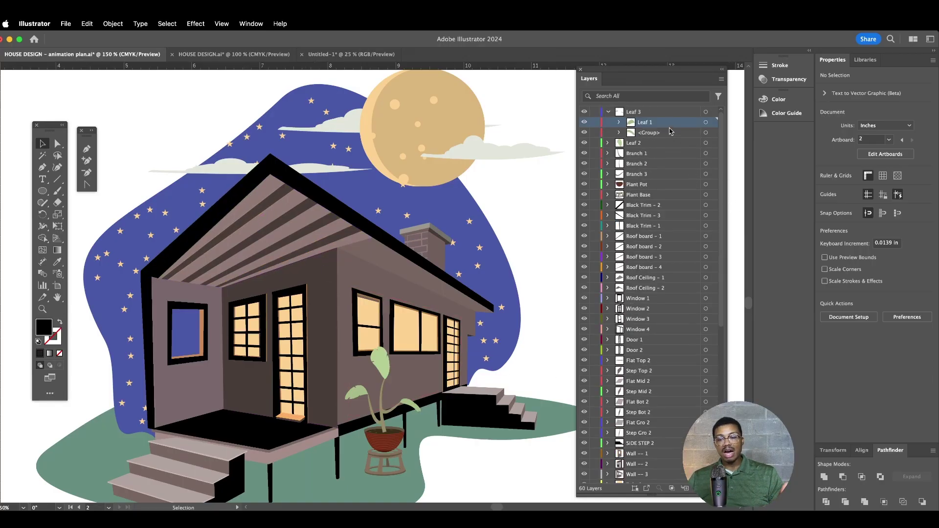
{"action": "scroll", "coordinate": [656, 195], "scroll_direction": "down", "scroll_amount": 5}
{"action": "scroll", "coordinate": [644, 338], "scroll_direction": "up", "scroll_amount": 5}
{"action": "scroll", "coordinate": [638, 335], "scroll_direction": "down", "scroll_amount": 10}
{"action": "scroll", "coordinate": [638, 301], "scroll_direction": "up", "scroll_amount": 10}
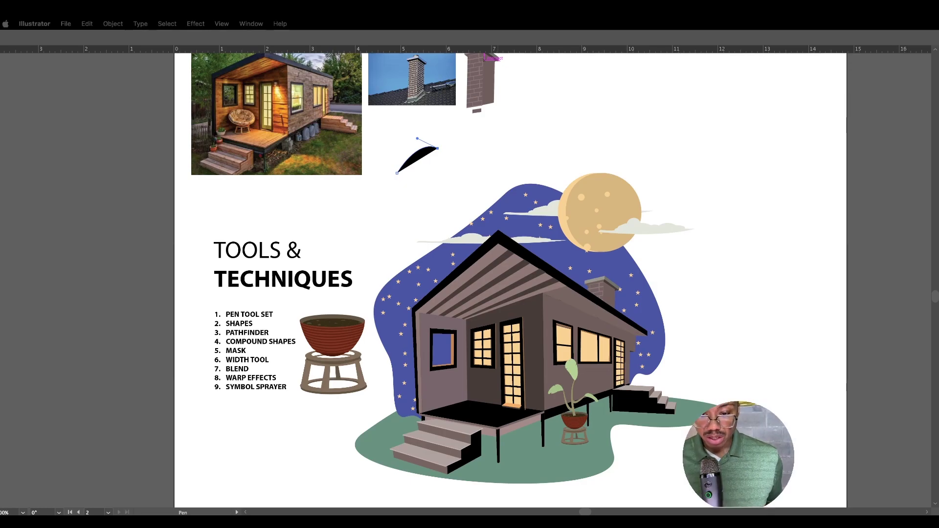
Show the hidden panels and undo the curved pen segment above the house.
{"action": "key", "text": "Tab"}
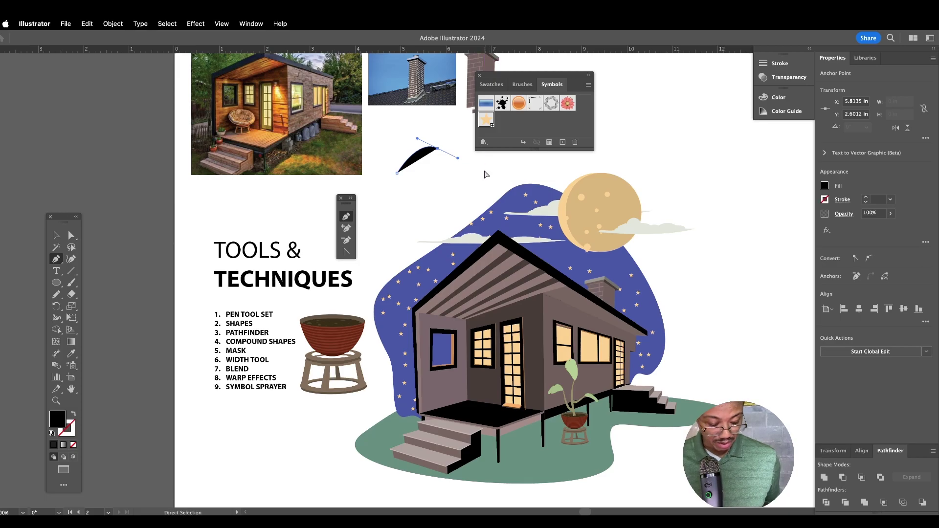
{"action": "key", "text": "ctrl+z"}
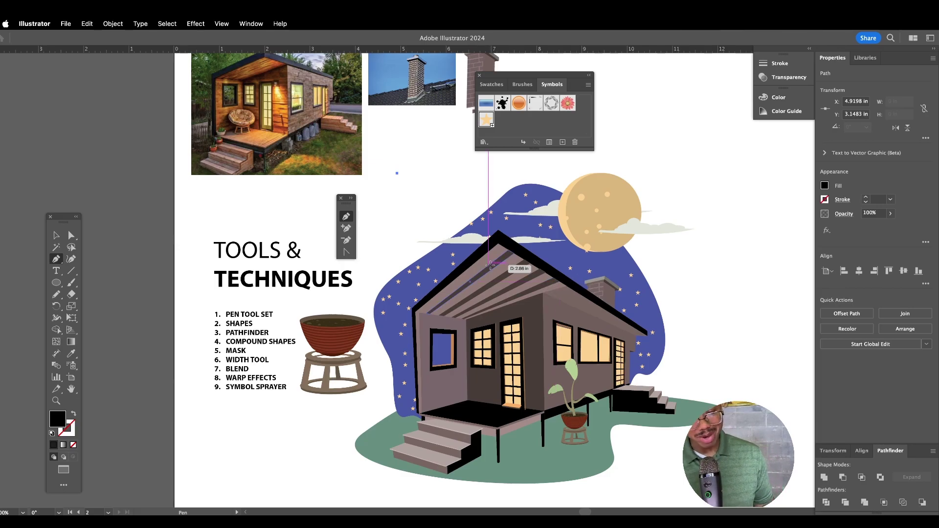
Move the floating Pen tool set to the blank area above the house and tear off the shape tools as a second floating set.
{"action": "scroll", "coordinate": [372, 166], "scroll_direction": "up", "scroll_amount": 4}
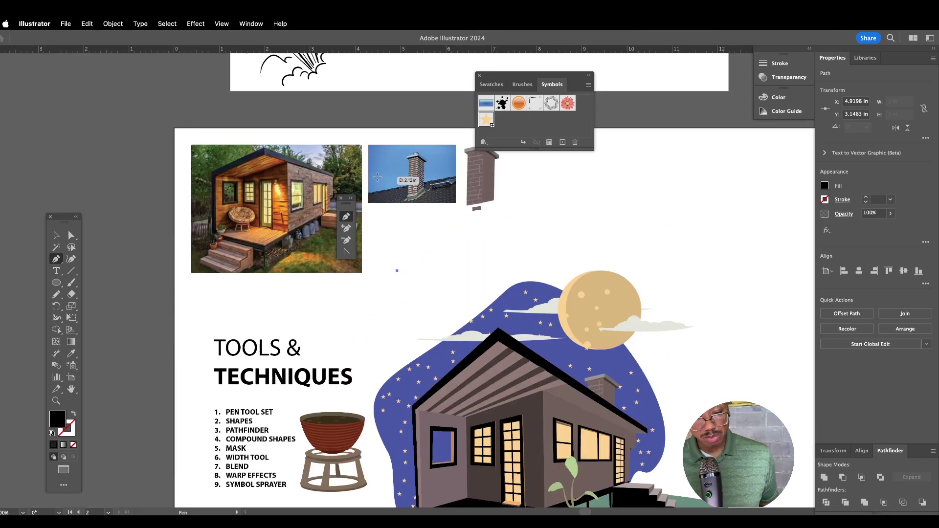
{"action": "left_click_drag", "start_coordinate": [354, 198], "coordinate": [318, 275]}
{"action": "left_click_drag", "start_coordinate": [402, 251], "coordinate": [385, 188]}
{"action": "left_click_drag", "start_coordinate": [310, 277], "coordinate": [394, 186]}
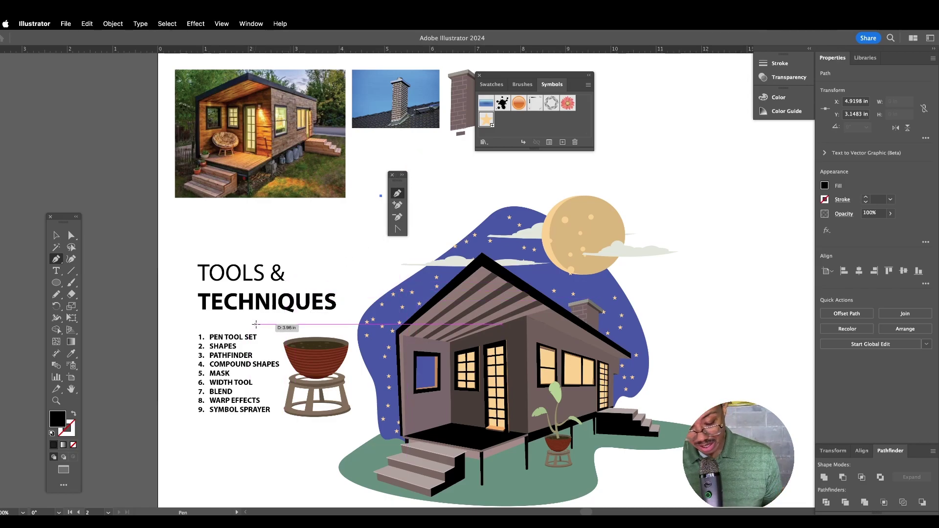
{"action": "left_click", "coordinate": [56, 285]}
{"action": "left_click_drag", "start_coordinate": [58, 287], "coordinate": [324, 220]}
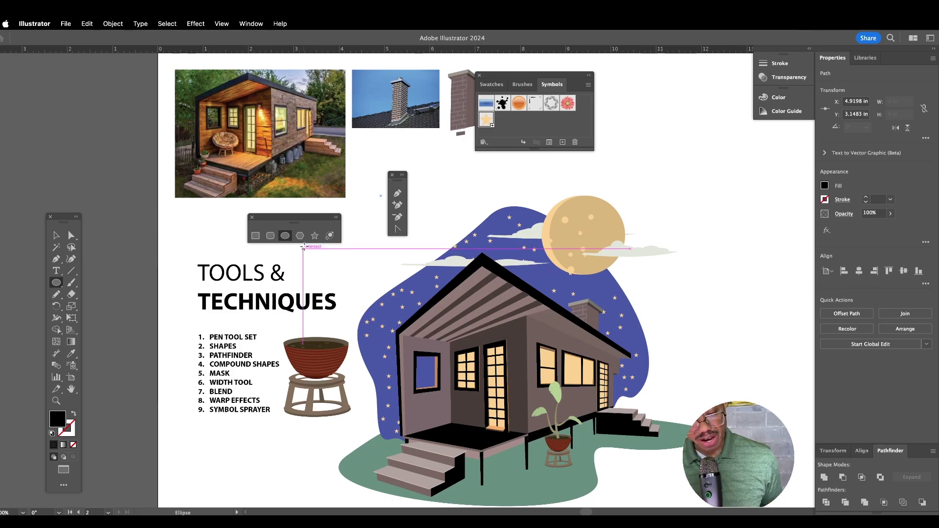
Draw a long, thin curved shape above the house with the Pen tool, bending the path with the anchor handles.
{"action": "left_click", "coordinate": [397, 193]}
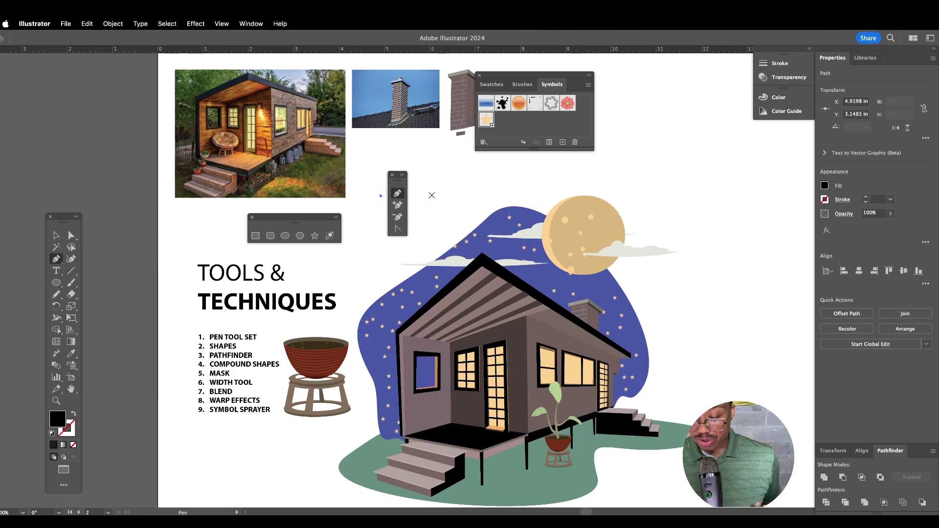
{"action": "left_click", "coordinate": [431, 197]}
{"action": "left_click_drag", "start_coordinate": [540, 171], "coordinate": [608, 194]}
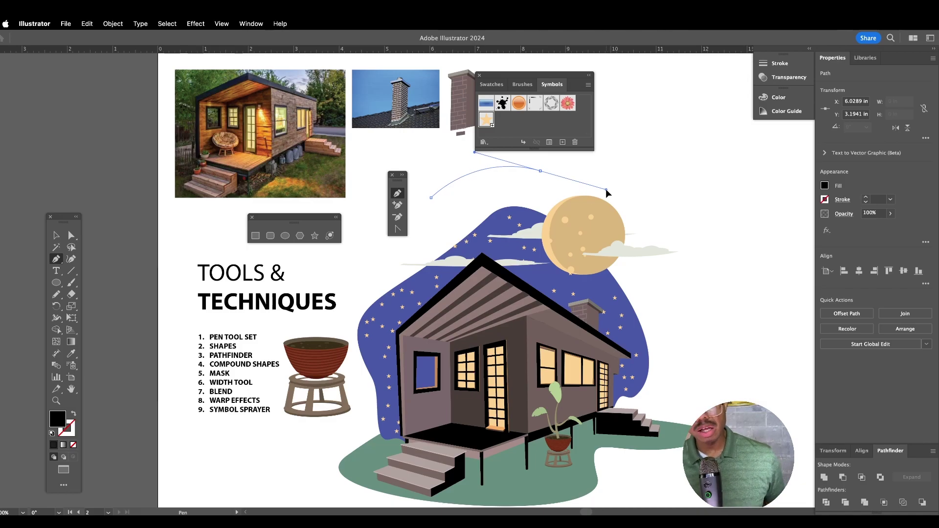
{"action": "mouse_move", "coordinate": [607, 194]}
{"action": "left_mouse_down"}
{"action": "mouse_move", "coordinate": [632, 200]}
{"action": "mouse_move", "coordinate": [605, 185]}
{"action": "left_mouse_up"}
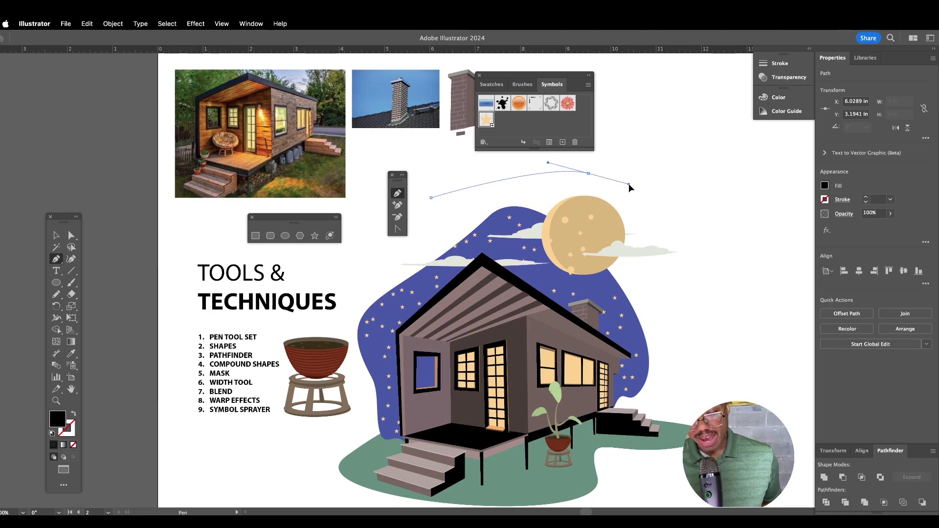
{"action": "left_click_drag", "start_coordinate": [618, 197], "coordinate": [587, 183]}
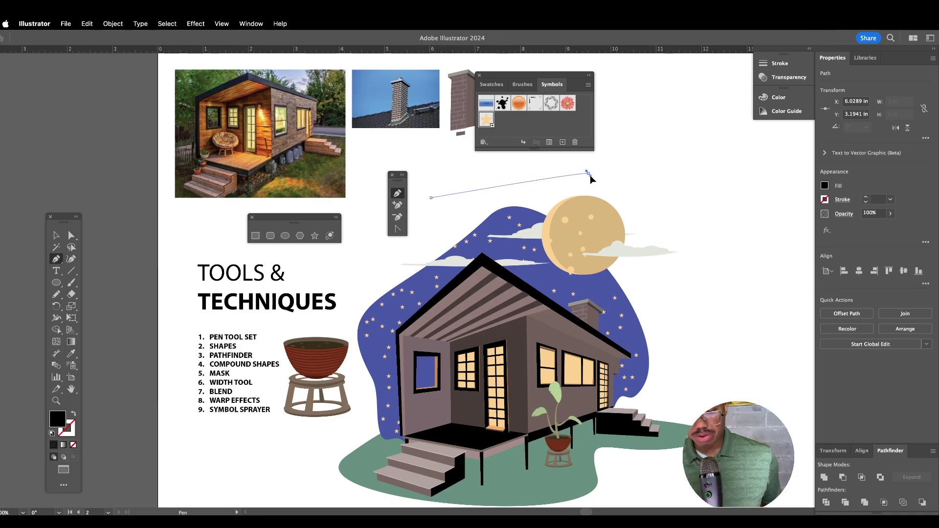
{"action": "left_click", "coordinate": [639, 184]}
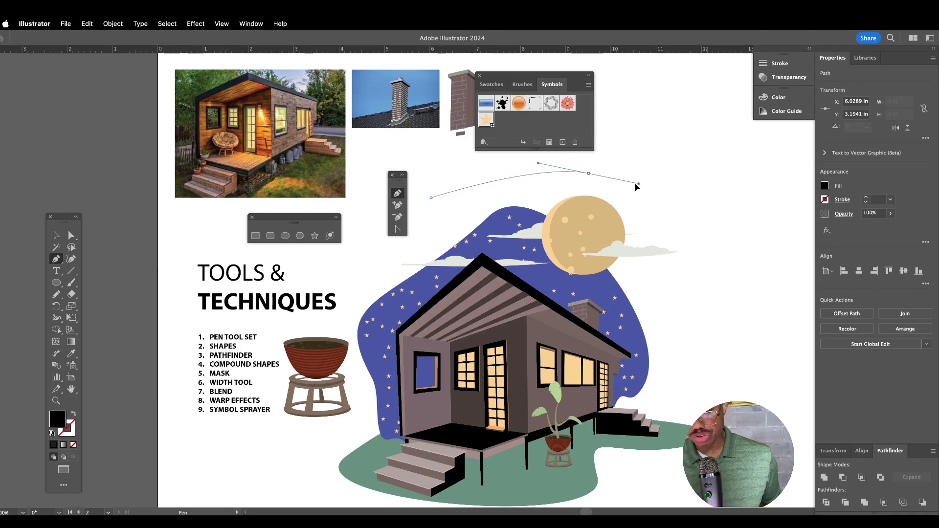
{"action": "left_click_drag", "start_coordinate": [606, 176], "coordinate": [631, 197]}
{"action": "left_click_drag", "start_coordinate": [597, 172], "coordinate": [606, 224]}
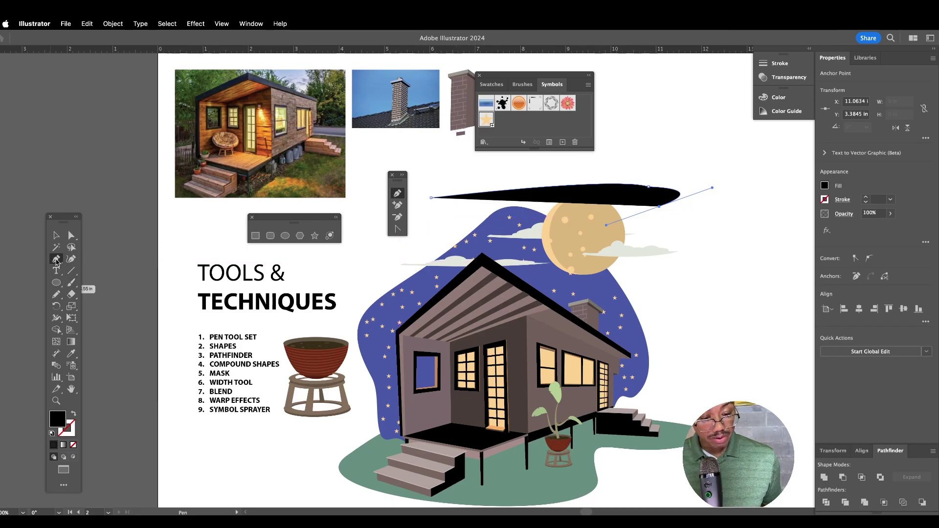
Draw a black rectangle about 1.88 by 2.37 in beside the moon and add an anchor point on its top edge.
{"action": "left_click_drag", "start_coordinate": [56, 259], "coordinate": [82, 274]}
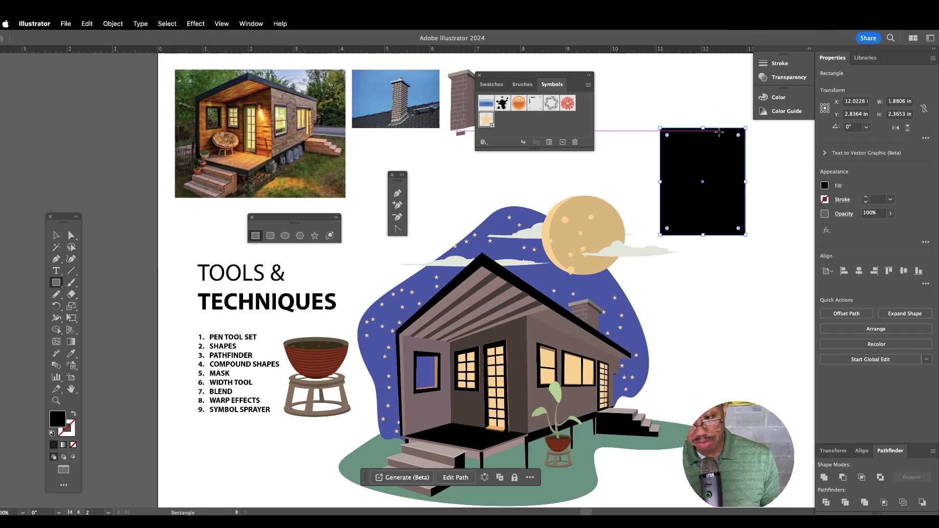
{"action": "left_click_drag", "start_coordinate": [397, 176], "coordinate": [618, 120]}
{"action": "left_click", "coordinate": [619, 148]}
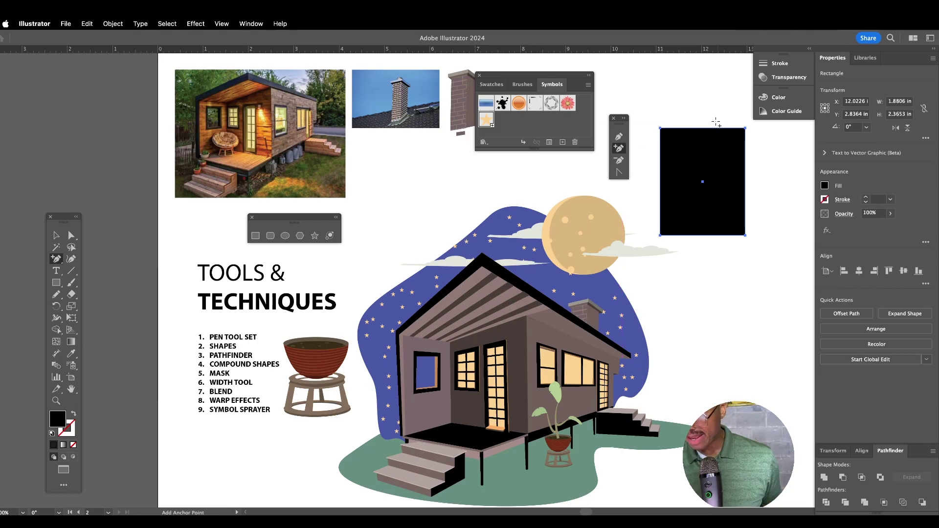
{"action": "left_click", "coordinate": [714, 128]}
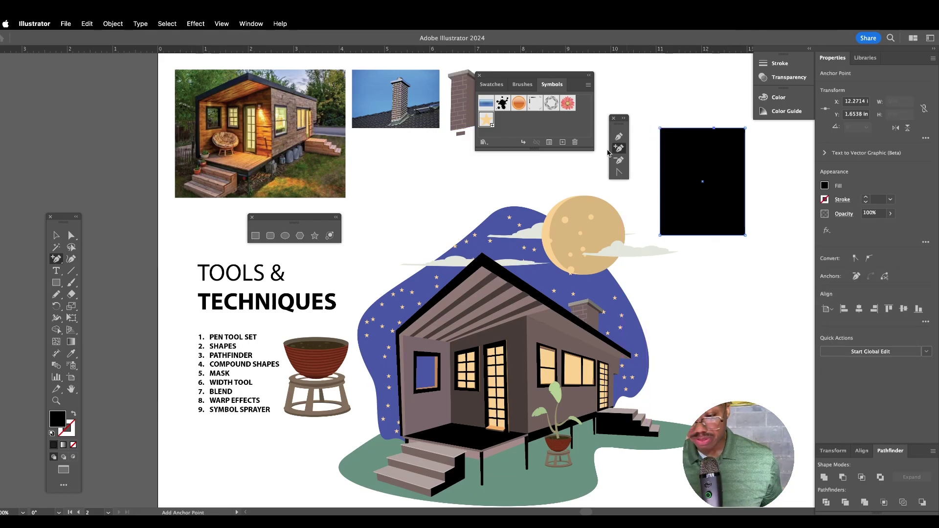
Pull the added anchor point slightly down into the rectangle and remove the rectangle's upper-left corner point.
{"action": "key", "text": "a"}
{"action": "mouse_move", "coordinate": [715, 130]}
{"action": "left_mouse_down"}
{"action": "mouse_move", "coordinate": [698, 211]}
{"action": "mouse_move", "coordinate": [723, 141]}
{"action": "mouse_move", "coordinate": [732, 146]}
{"action": "mouse_move", "coordinate": [710, 156]}
{"action": "mouse_move", "coordinate": [712, 143]}
{"action": "left_mouse_up"}
Bow the black shape's slanted edge outward into a curve with the Anchor Point tool.
{"action": "left_click", "coordinate": [619, 173]}
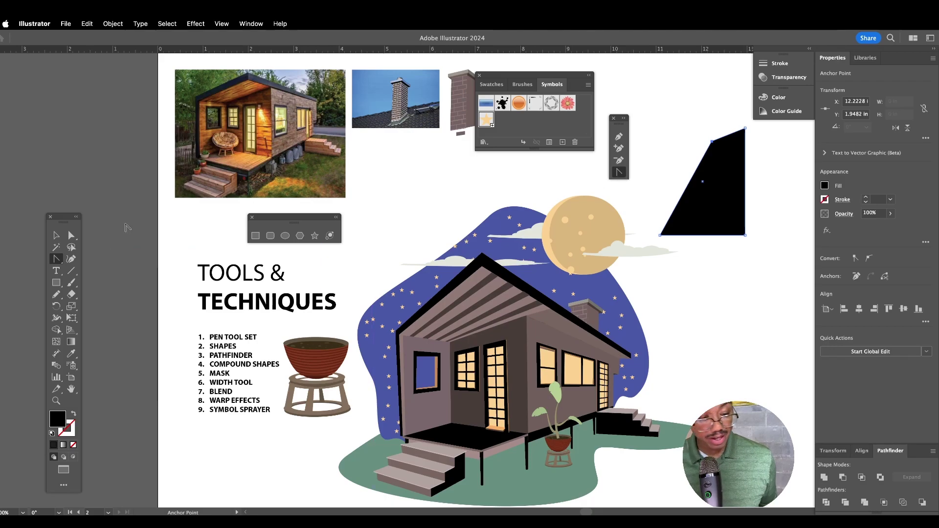
{"action": "left_click", "coordinate": [56, 259]}
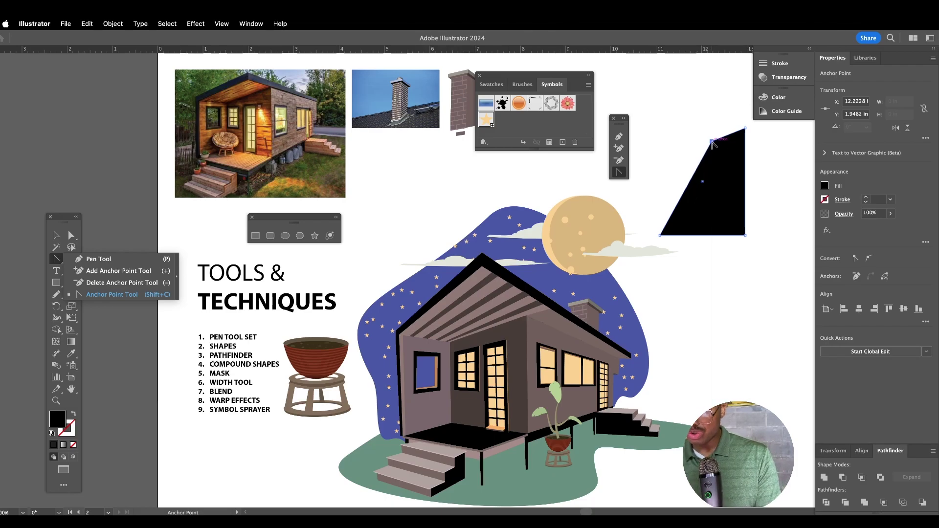
{"action": "left_click_drag", "start_coordinate": [688, 184], "coordinate": [643, 190]}
{"action": "left_click_drag", "start_coordinate": [680, 158], "coordinate": [660, 153]}
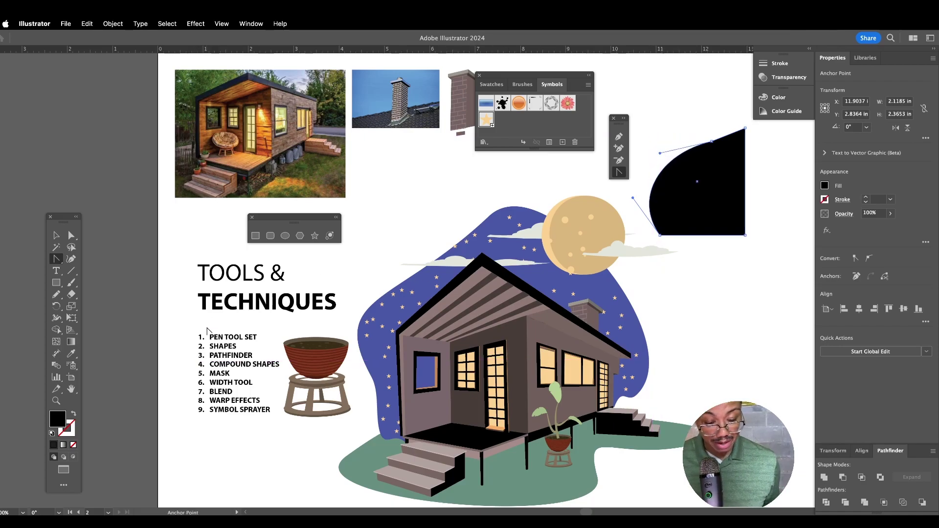
Select the small window frame on the front wall and the plant stool to examine them as compound shapes.
{"action": "key", "text": "v"}
{"action": "left_click", "coordinate": [416, 373]}
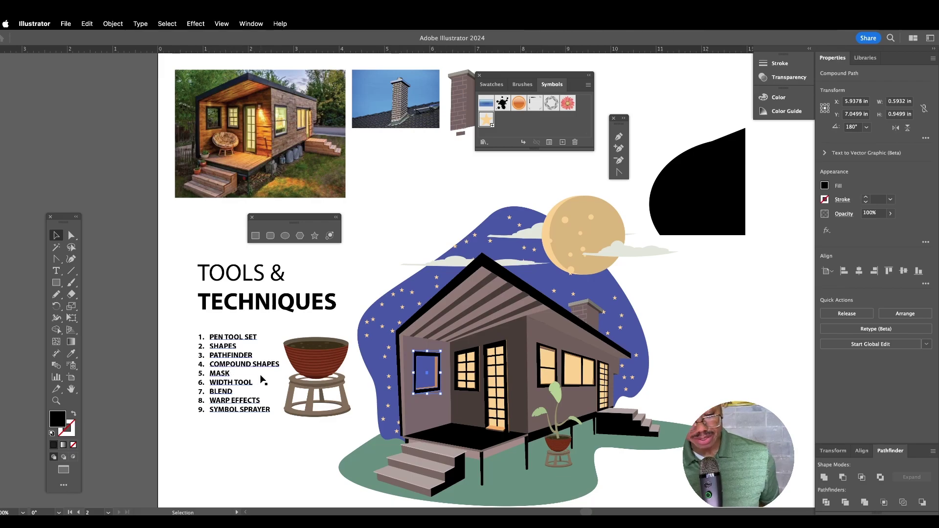
{"action": "scroll", "coordinate": [318, 342], "scroll_direction": "down", "scroll_amount": 3}
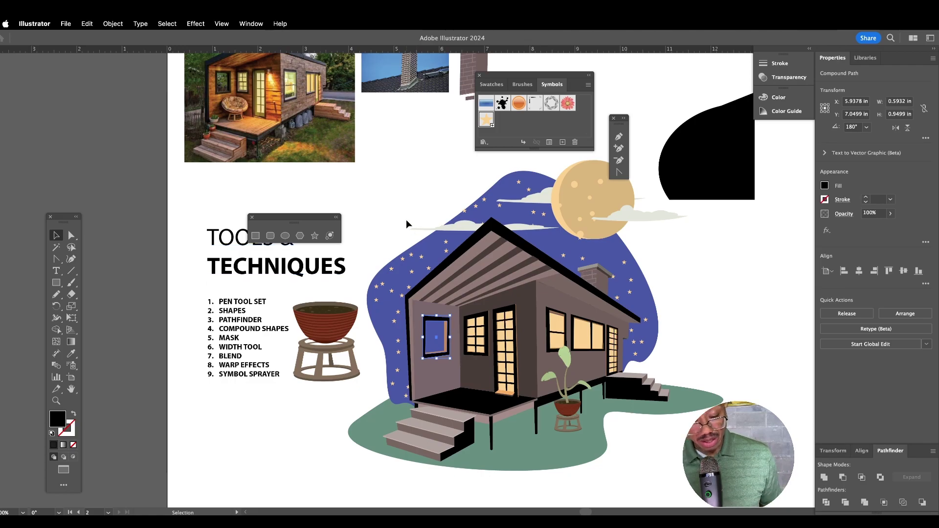
{"action": "left_click", "coordinate": [345, 359]}
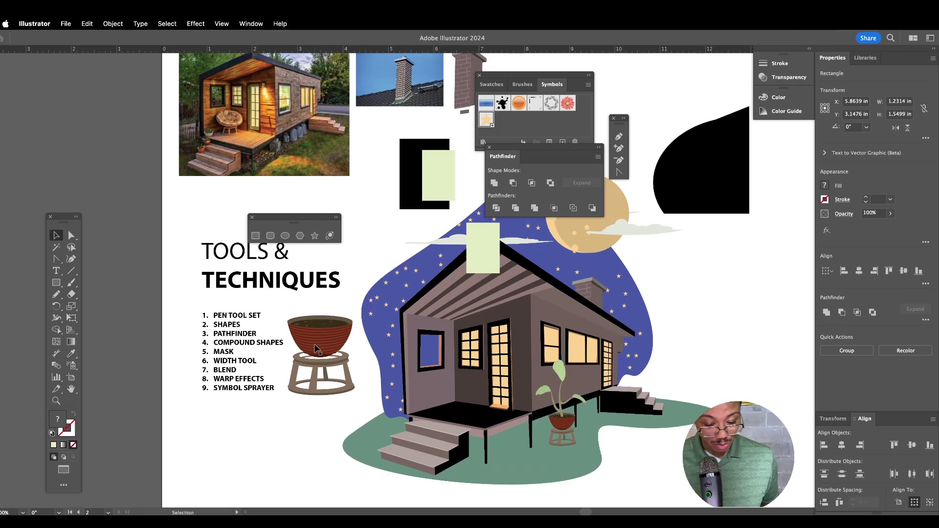
Isolate the large red plant pot's group and release the mask that clips its stripes to the bowl.
{"action": "scroll", "coordinate": [315, 348], "scroll_direction": "up", "scroll_amount": 5}
{"action": "scroll", "coordinate": [316, 348], "scroll_direction": "up", "scroll_amount": 2}
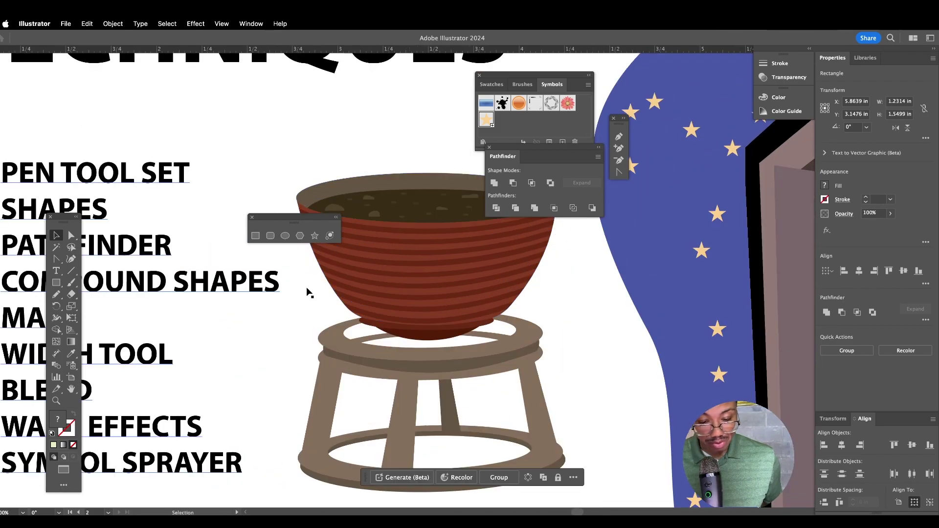
{"action": "left_click", "coordinate": [371, 261]}
{"action": "scroll", "coordinate": [327, 159], "scroll_direction": "down", "scroll_amount": 3}
{"action": "scroll", "coordinate": [327, 160], "scroll_direction": "left", "scroll_amount": 1}
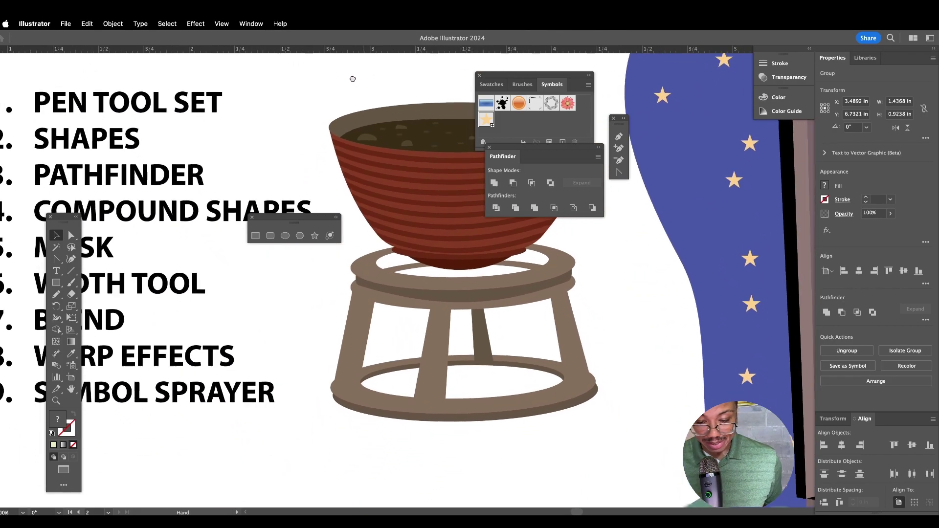
{"action": "double_click", "coordinate": [396, 154]}
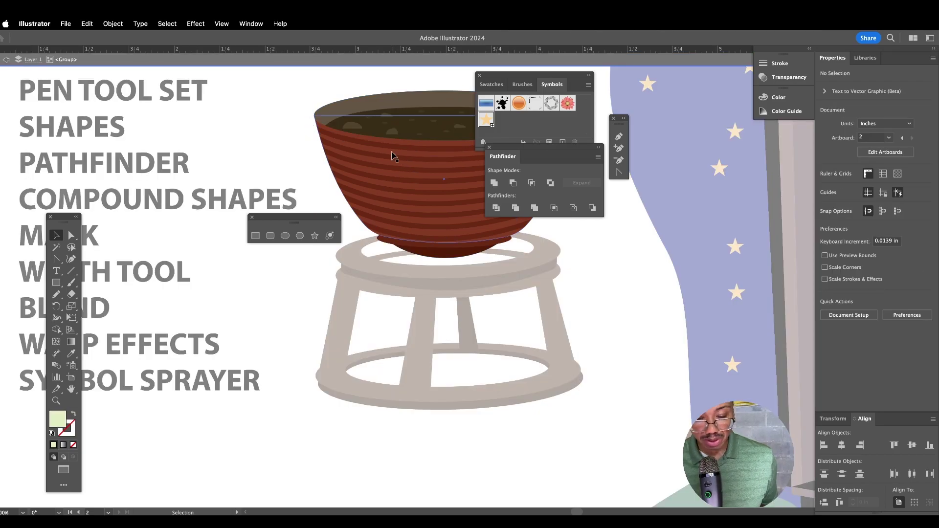
{"action": "left_click", "coordinate": [356, 142]}
{"action": "left_click_drag", "start_coordinate": [356, 142], "coordinate": [259, 118]}
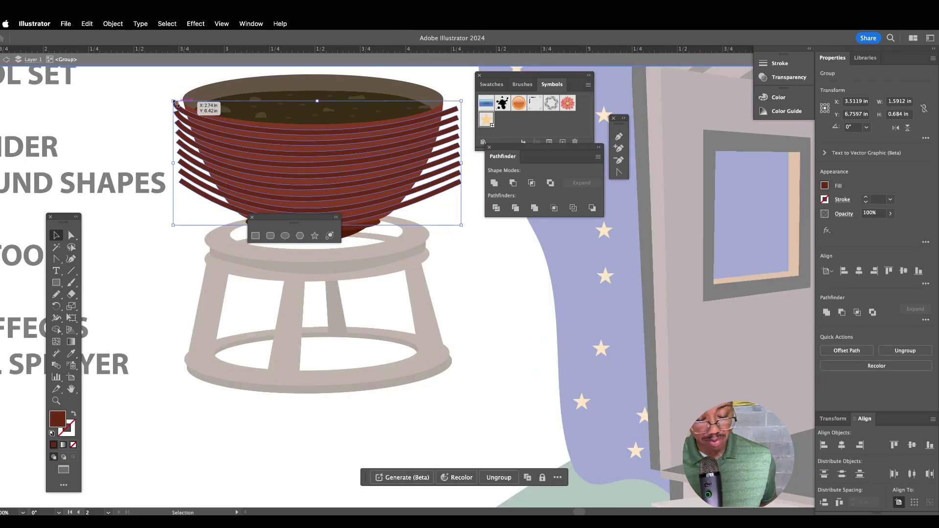
{"action": "scroll", "coordinate": [259, 118], "scroll_direction": "down", "scroll_amount": 1}
{"action": "scroll", "coordinate": [259, 117], "scroll_direction": "right", "scroll_amount": 2}
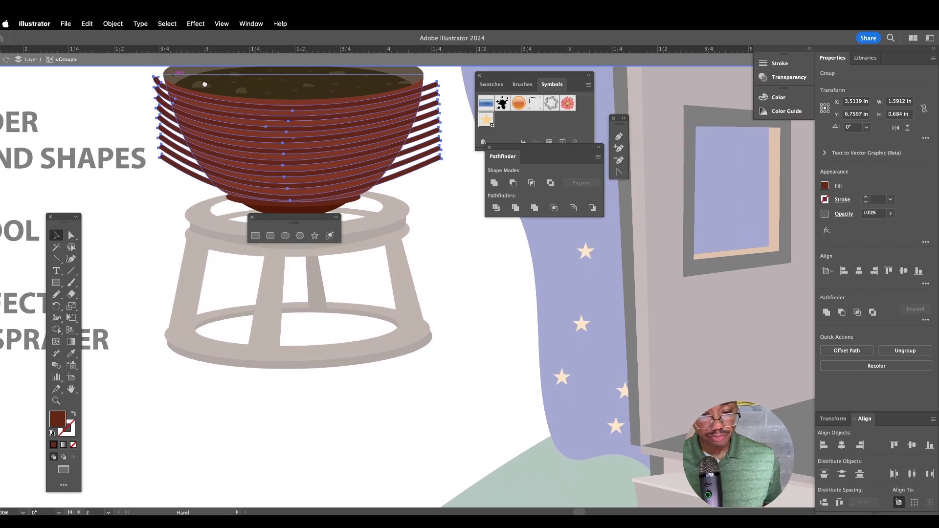
Draw a slightly slanted line about 3.27 in wide below the house photo and give it the default white fill and black 1 pt stroke.
{"action": "scroll", "coordinate": [215, 147], "scroll_direction": "up", "scroll_amount": 2}
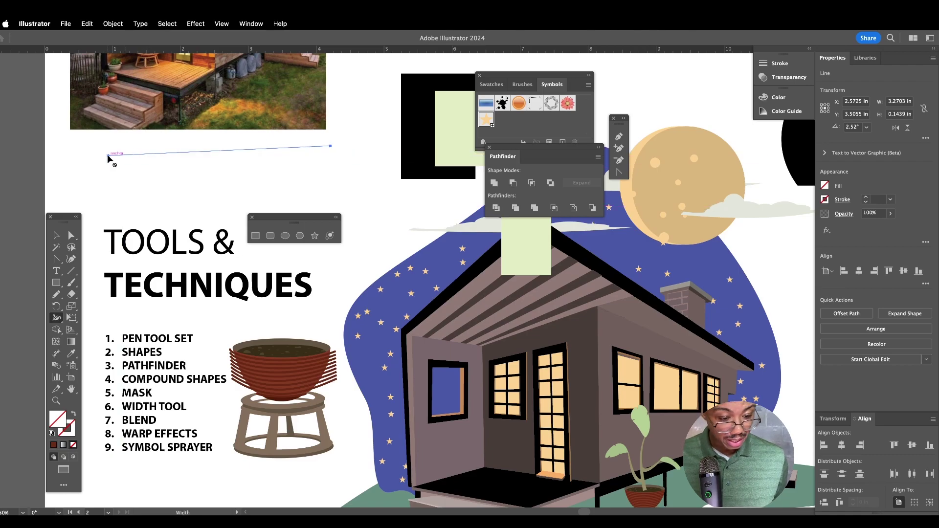
{"action": "key", "text": "d"}
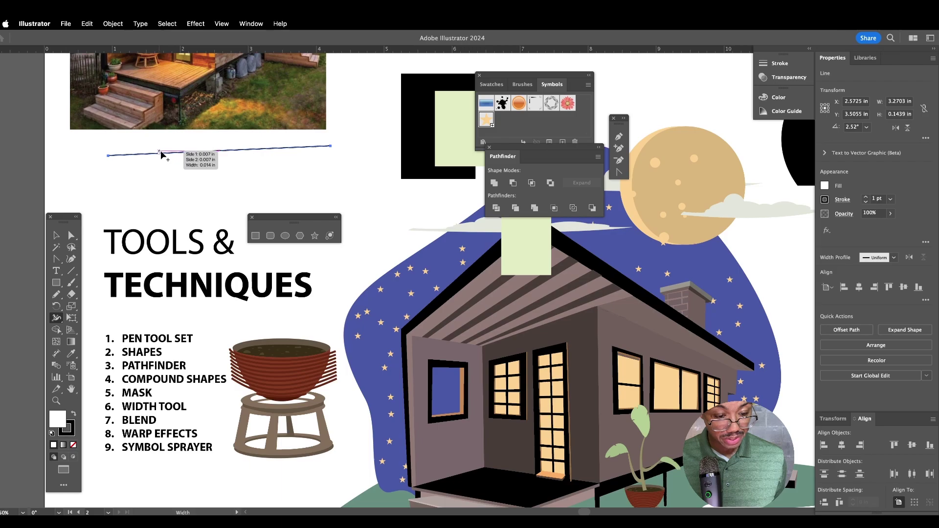
Widen the line partway along with the Width tool and apply an Arc Upper warp with -11% bend and 56% horizontal distortion.
{"action": "mouse_move", "coordinate": [184, 156]}
{"action": "left_mouse_down"}
{"action": "mouse_move", "coordinate": [193, 180]}
{"action": "mouse_move", "coordinate": [187, 154]}
{"action": "left_mouse_up"}
{"action": "left_click", "coordinate": [222, 24]}
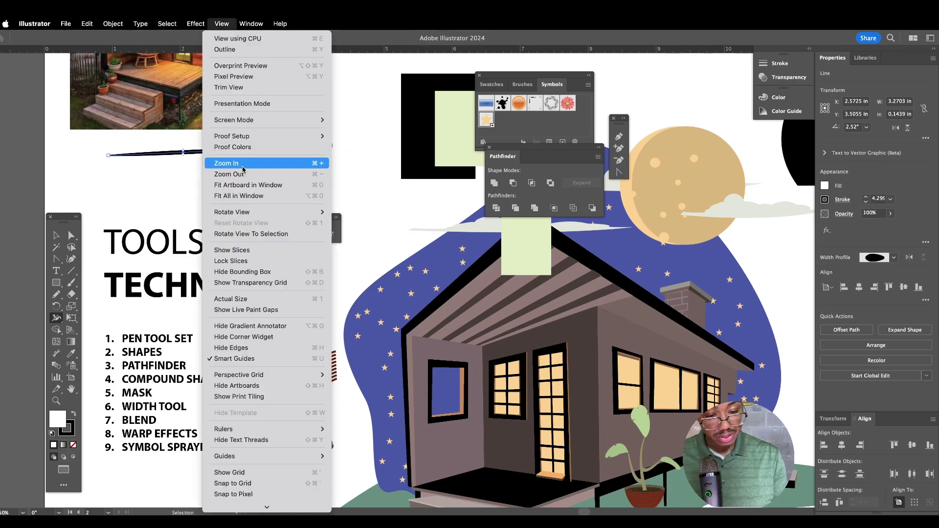
{"action": "mouse_move", "coordinate": [202, 26]}
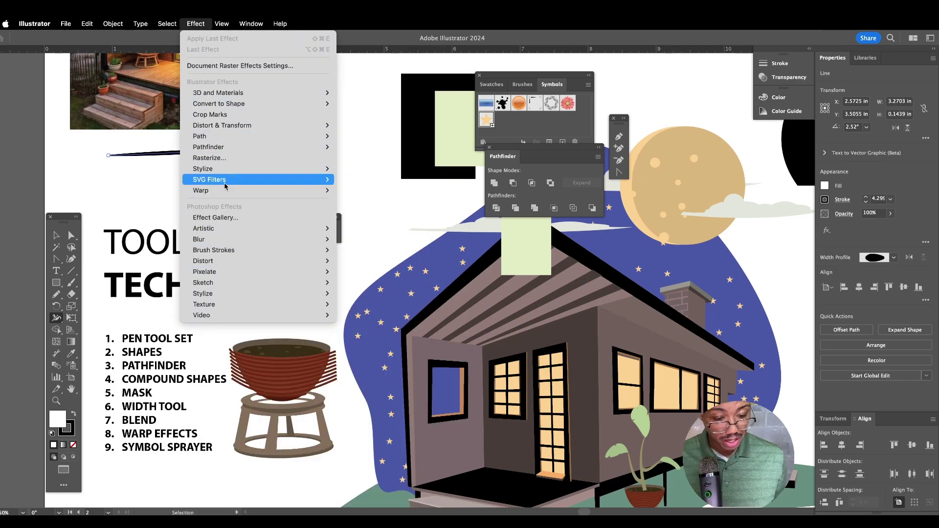
{"action": "mouse_move", "coordinate": [238, 192]}
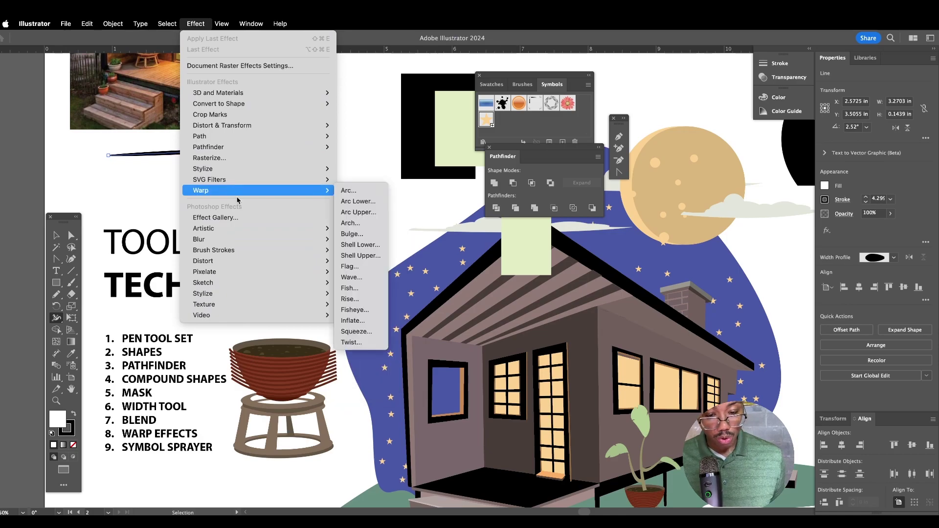
{"action": "left_click", "coordinate": [355, 213]}
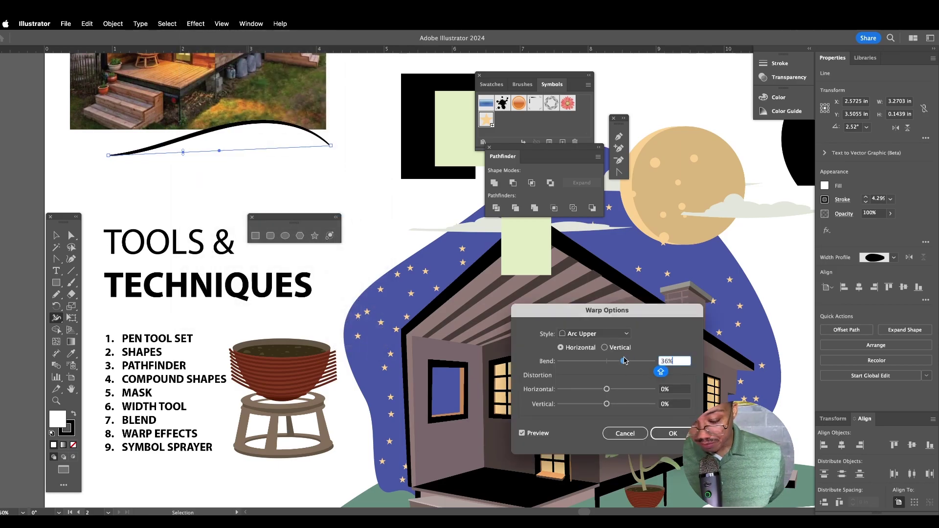
{"action": "left_click_drag", "start_coordinate": [582, 359], "coordinate": [635, 389]}
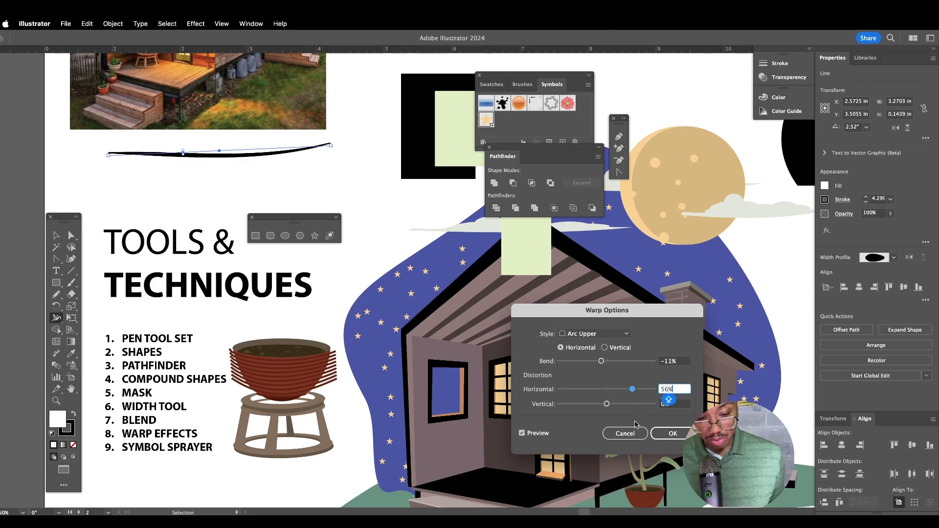
{"action": "left_click", "coordinate": [669, 435]}
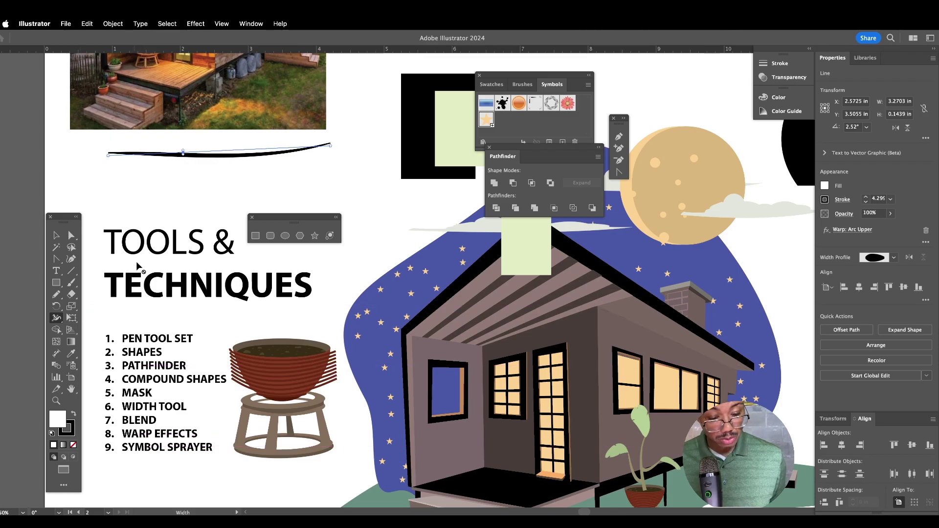
Thicken the warped line to about 13.5 pt and move it over the lower edge of the house photo.
{"action": "mouse_move", "coordinate": [197, 154]}
{"action": "left_mouse_down"}
{"action": "mouse_move", "coordinate": [222, 171]}
{"action": "mouse_move", "coordinate": [342, 181]}
{"action": "mouse_move", "coordinate": [517, 133]}
{"action": "left_mouse_up"}
{"action": "key", "text": "v"}
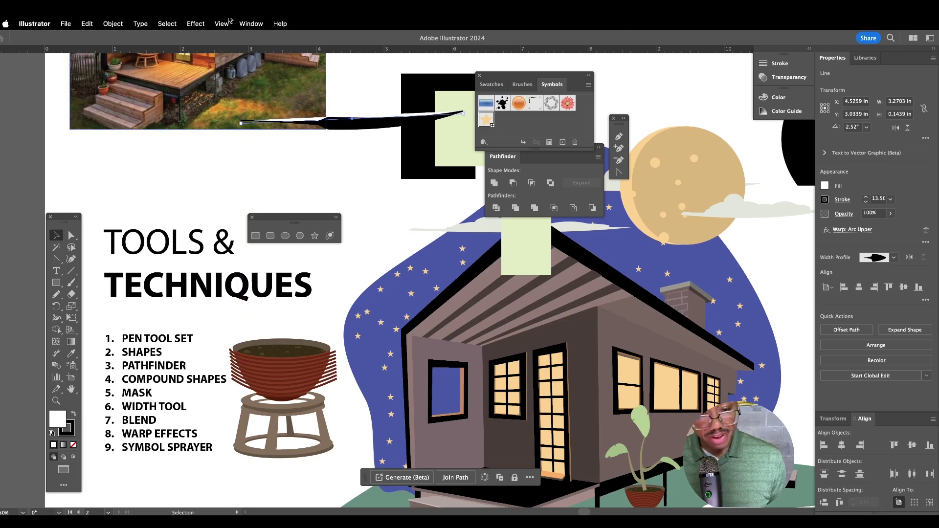
Turn the warped line into a dynamic Movie Clip symbol named New Symbol 1.
{"action": "left_click", "coordinate": [251, 23]}
{"action": "scroll", "coordinate": [303, 440], "scroll_direction": "down", "scroll_amount": 3}
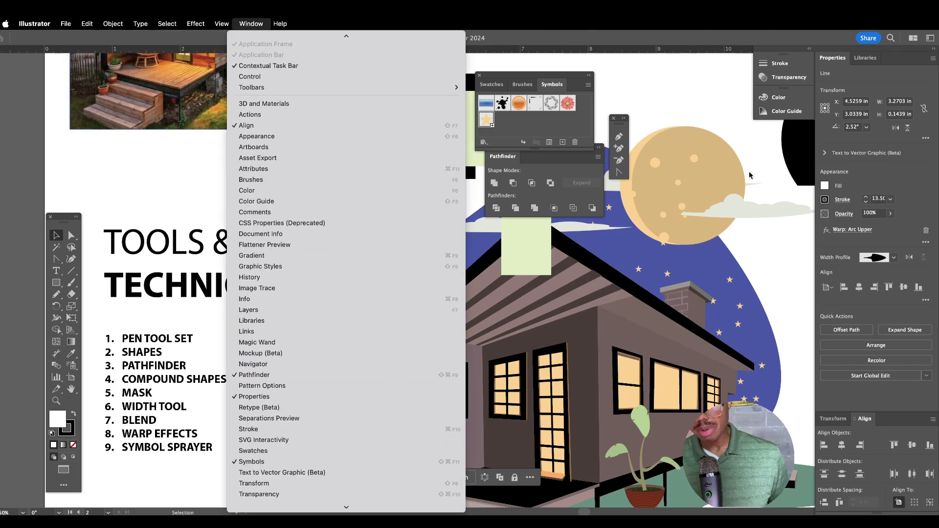
{"action": "left_click", "coordinate": [464, 106]}
{"action": "left_click_drag", "start_coordinate": [465, 107], "coordinate": [507, 129]}
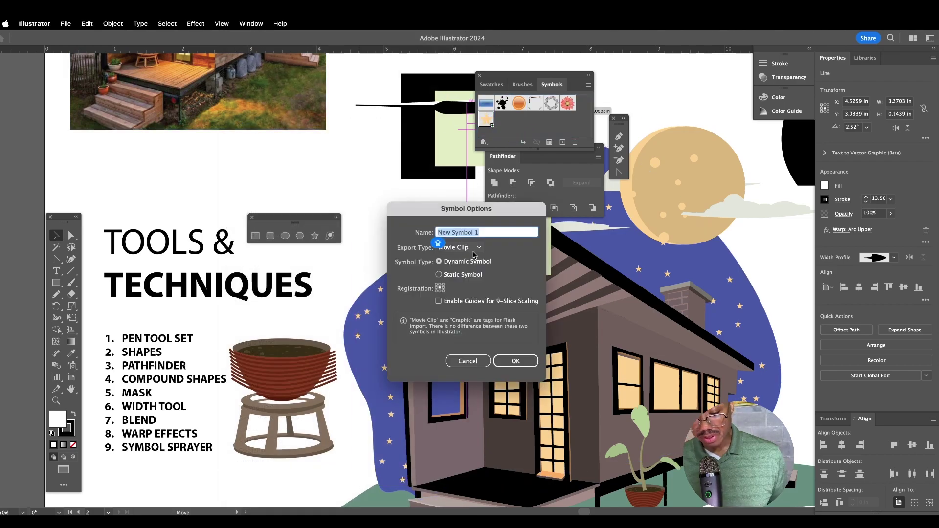
{"action": "left_click", "coordinate": [475, 249]}
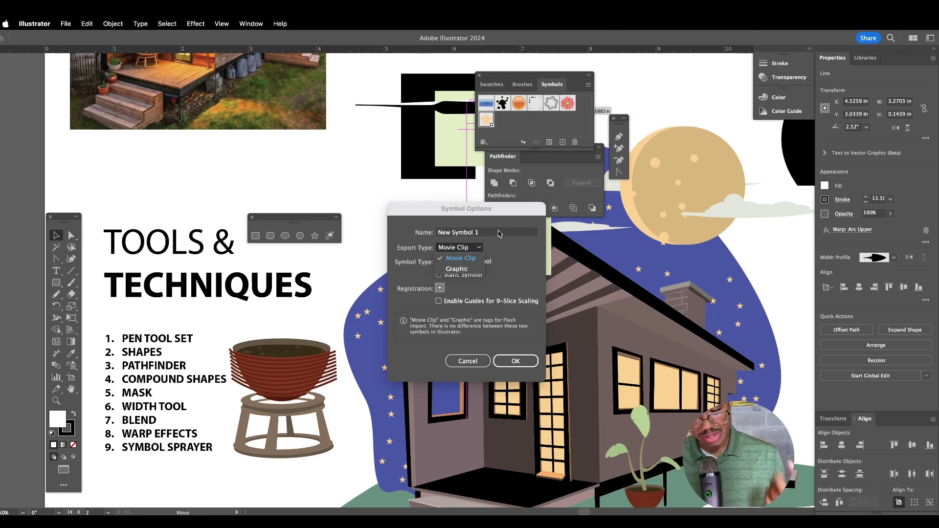
{"action": "left_click", "coordinate": [506, 362]}
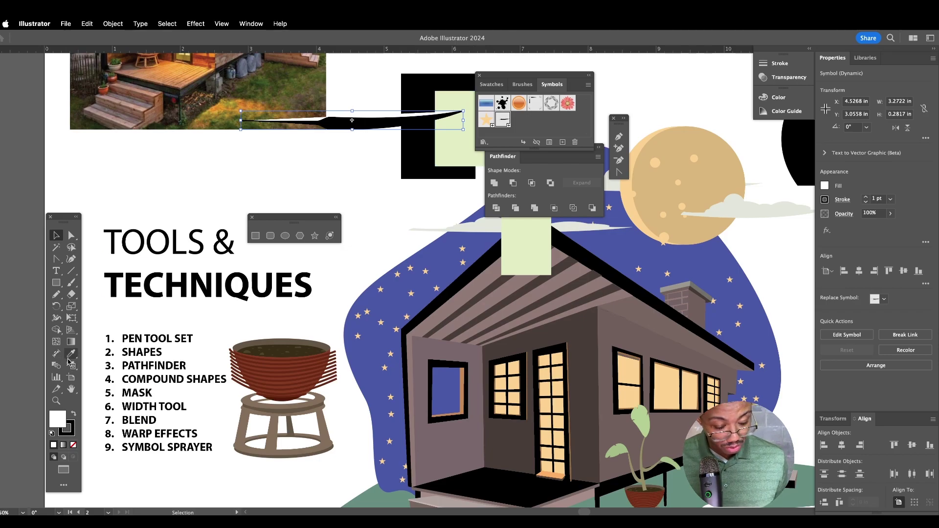
Spray a set of the new line symbol's instances below the house photo with the Symbol Sprayer.
{"action": "left_click", "coordinate": [71, 368]}
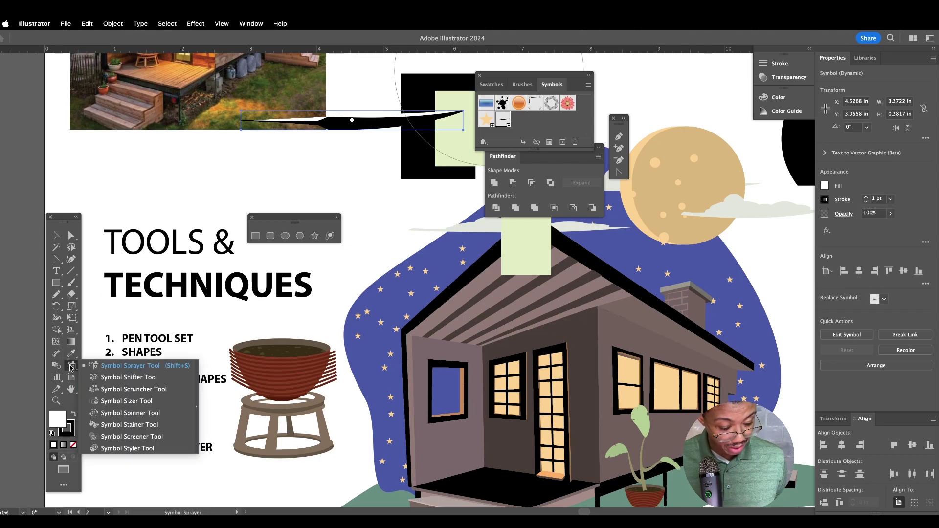
{"action": "left_click", "coordinate": [71, 368]}
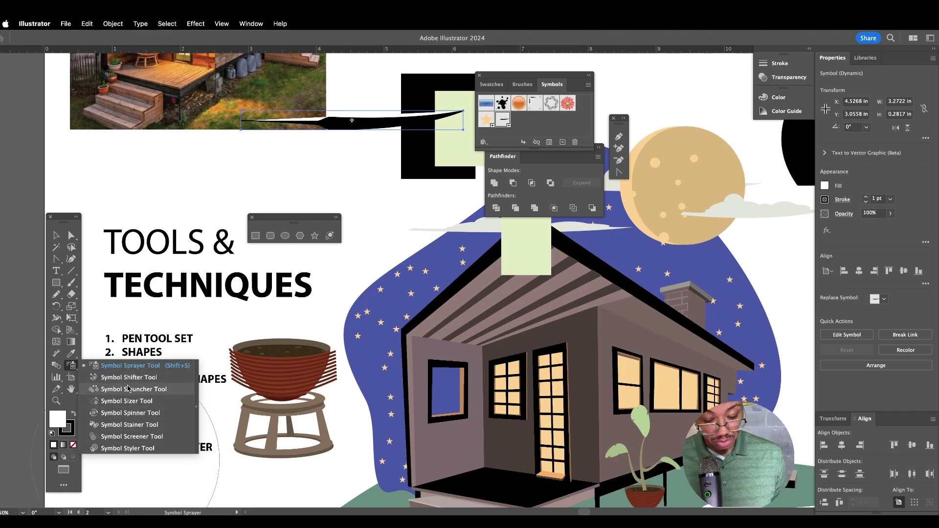
{"action": "left_click", "coordinate": [131, 366]}
{"action": "mouse_move", "coordinate": [147, 161]}
{"action": "left_mouse_down"}
{"action": "mouse_move", "coordinate": [160, 200]}
{"action": "mouse_move", "coordinate": [180, 165]}
{"action": "mouse_move", "coordinate": [201, 169]}
{"action": "left_mouse_up"}
Spread the sprayed instances apart with the Symbol Shifter, pulling some down across the plant pot and the house.
{"action": "left_click", "coordinate": [71, 366]}
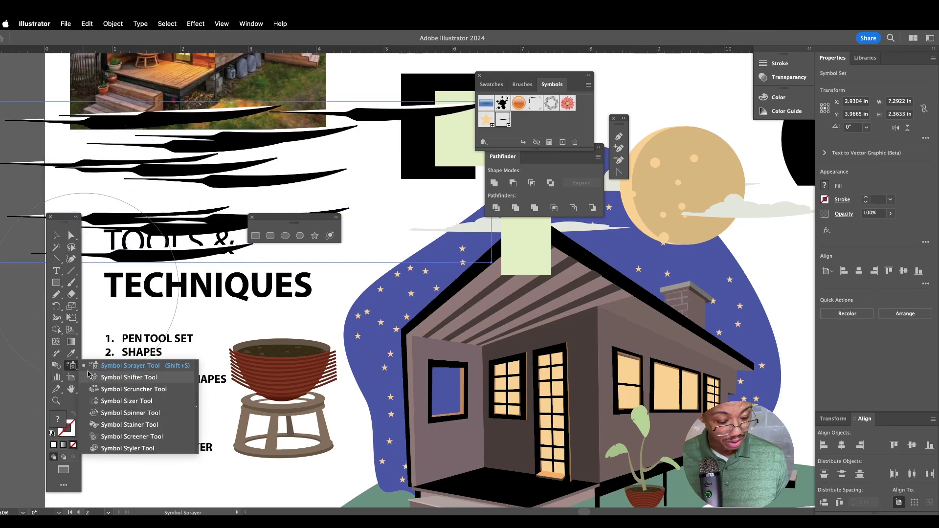
{"action": "left_click", "coordinate": [123, 378]}
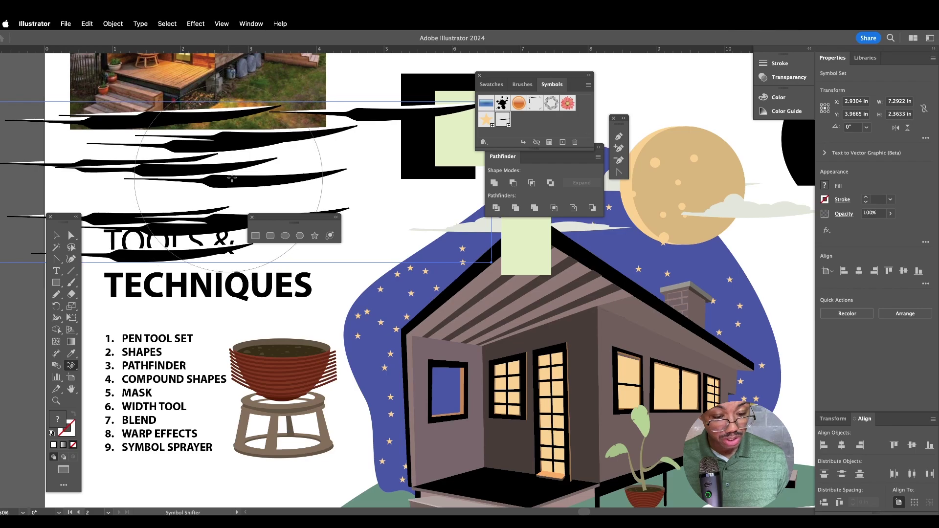
{"action": "mouse_move", "coordinate": [287, 172]}
{"action": "left_mouse_down"}
{"action": "mouse_move", "coordinate": [261, 161]}
{"action": "mouse_move", "coordinate": [282, 172]}
{"action": "mouse_move", "coordinate": [348, 151]}
{"action": "mouse_move", "coordinate": [355, 136]}
{"action": "mouse_move", "coordinate": [284, 128]}
{"action": "mouse_move", "coordinate": [224, 90]}
{"action": "mouse_move", "coordinate": [242, 114]}
{"action": "mouse_move", "coordinate": [241, 133]}
{"action": "mouse_move", "coordinate": [200, 115]}
{"action": "mouse_move", "coordinate": [203, 130]}
{"action": "mouse_move", "coordinate": [247, 121]}
{"action": "mouse_move", "coordinate": [198, 181]}
{"action": "mouse_move", "coordinate": [212, 166]}
{"action": "mouse_move", "coordinate": [234, 254]}
{"action": "mouse_move", "coordinate": [243, 234]}
{"action": "mouse_move", "coordinate": [230, 222]}
{"action": "mouse_move", "coordinate": [268, 171]}
{"action": "mouse_move", "coordinate": [239, 237]}
{"action": "mouse_move", "coordinate": [262, 297]}
{"action": "mouse_move", "coordinate": [309, 328]}
{"action": "mouse_move", "coordinate": [274, 171]}
{"action": "mouse_move", "coordinate": [269, 275]}
{"action": "mouse_move", "coordinate": [490, 420]}
{"action": "left_mouse_up"}
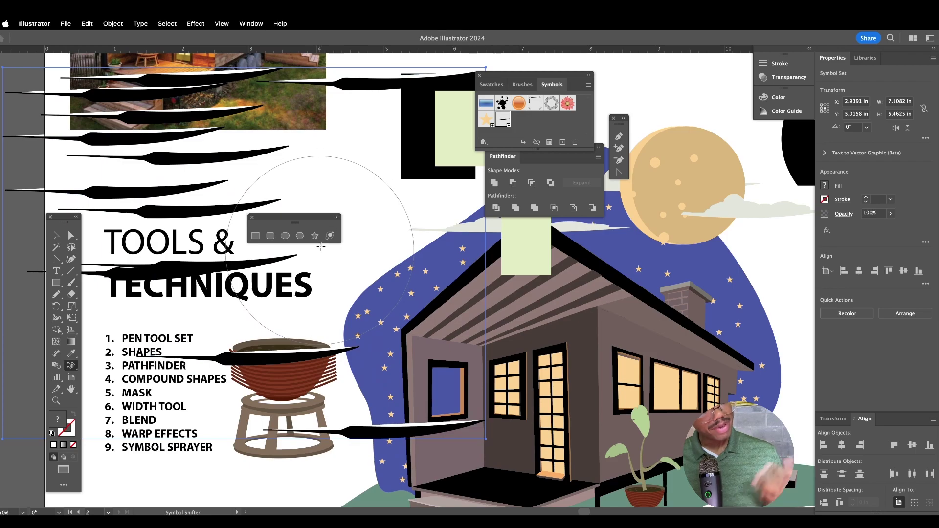
Select the sprayed symbol set on its own and delete it.
{"action": "key", "text": "super+a"}
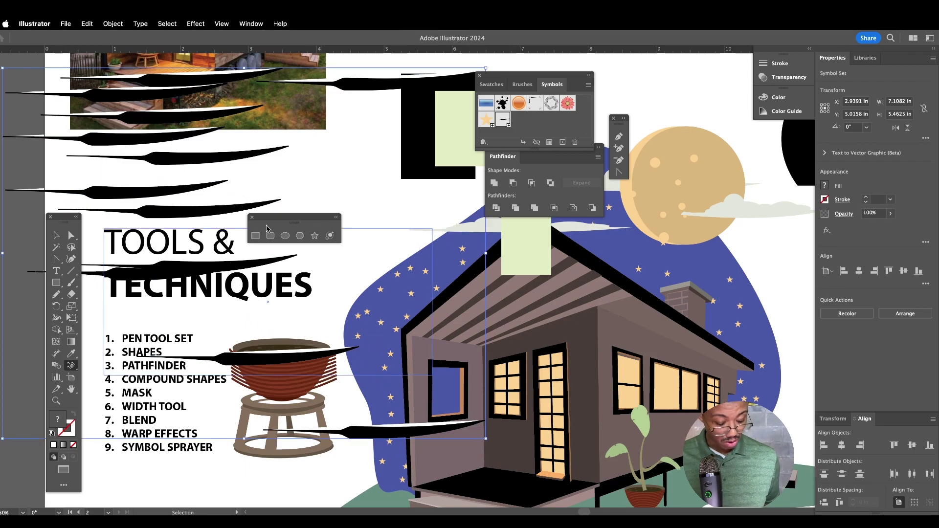
{"action": "key", "text": "v"}
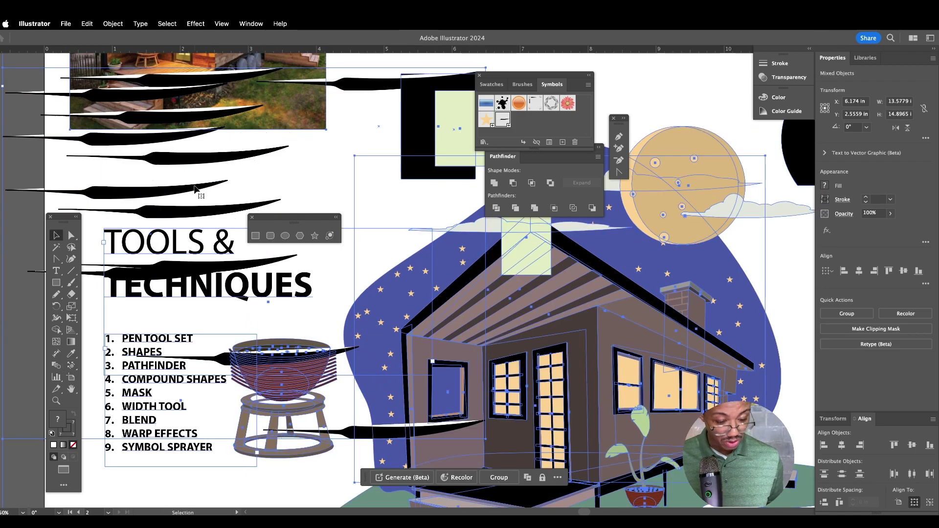
{"action": "left_click", "coordinate": [317, 185]}
{"action": "left_click", "coordinate": [234, 156]}
{"action": "key", "text": "Delete"}
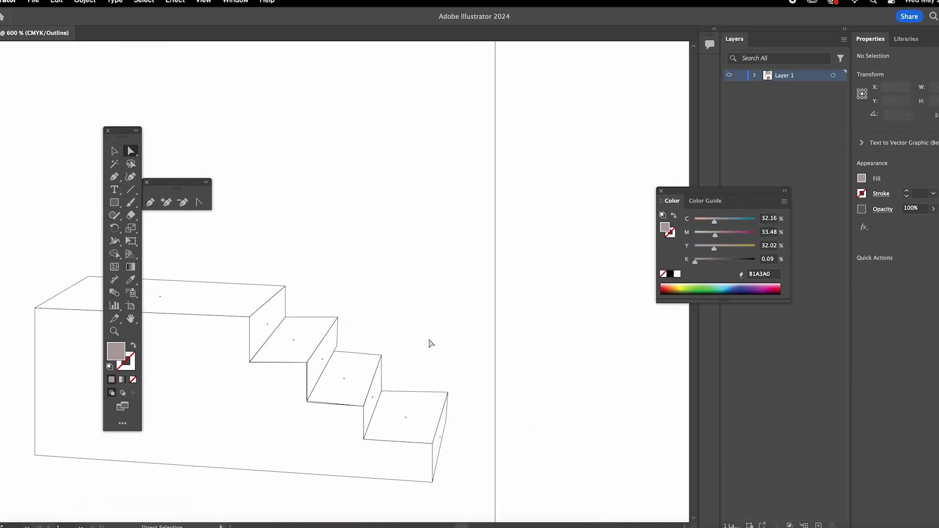
Nudge the lowest stair's upper corner point slightly upward and reshape the rounded bump on the orange cloud by moving its anchor points.
{"action": "left_click_drag", "start_coordinate": [447, 392], "coordinate": [447, 386]}
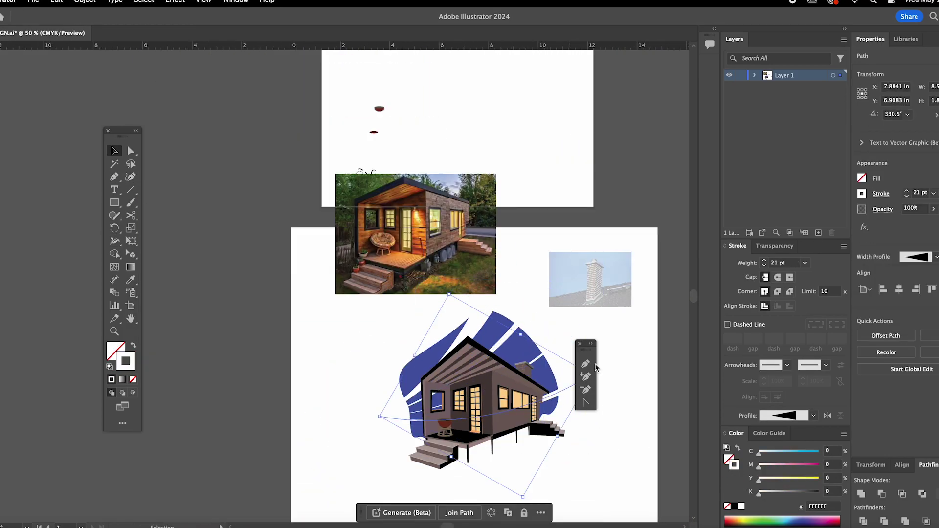
{"action": "left_click_drag", "start_coordinate": [474, 275], "coordinate": [357, 280]}
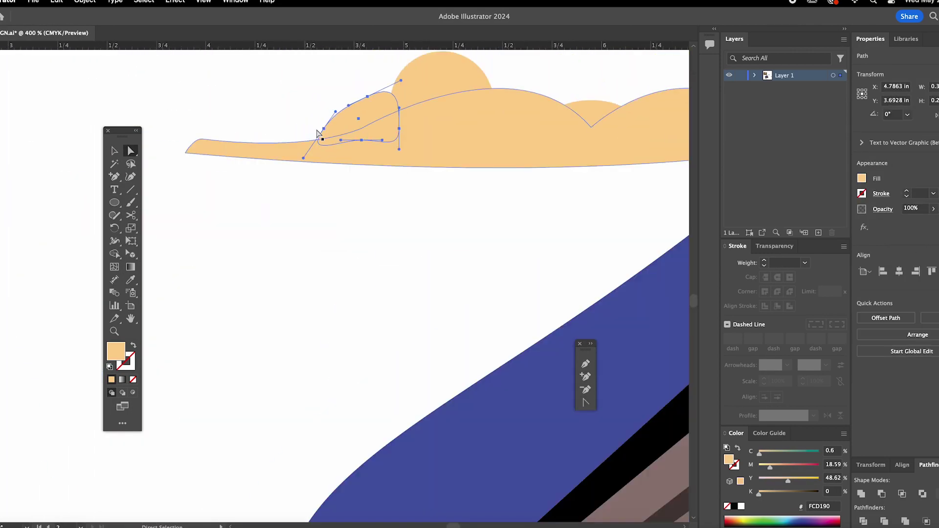
{"action": "left_click_drag", "start_coordinate": [288, 142], "coordinate": [394, 159]}
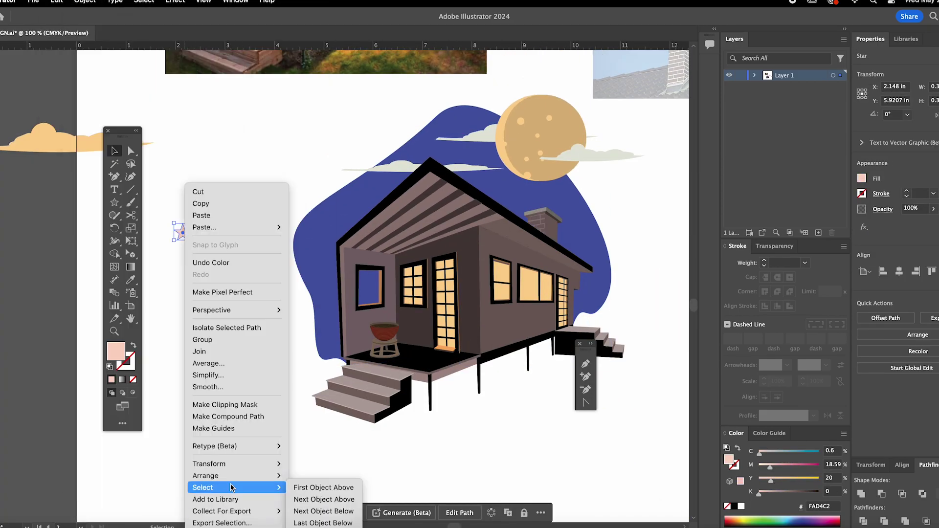
{"action": "key", "text": "Escape"}
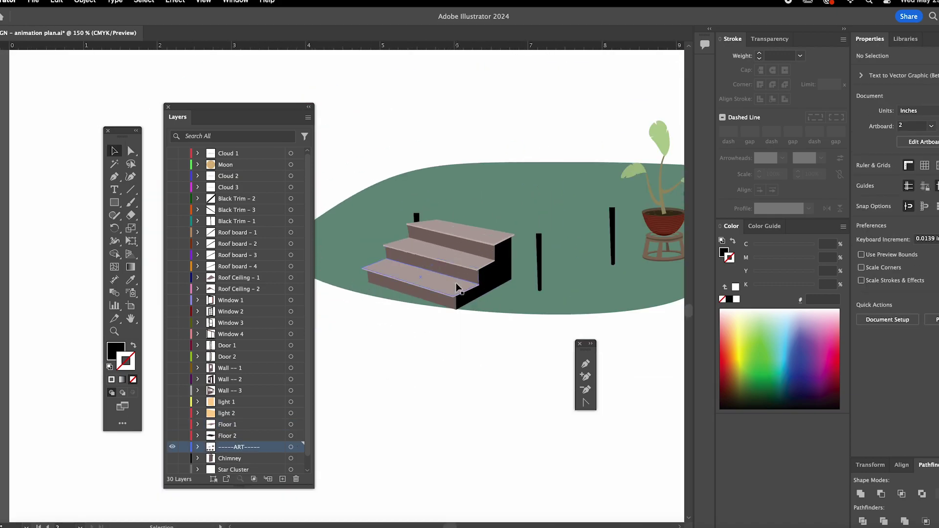
Separate the stair treads, posts, plant pot, leaves and branches from the ART layer into their own named layers.
{"action": "left_click", "coordinate": [457, 288]}
{"action": "key", "text": "ctrl+="}
{"action": "key", "text": "ctrl+="}
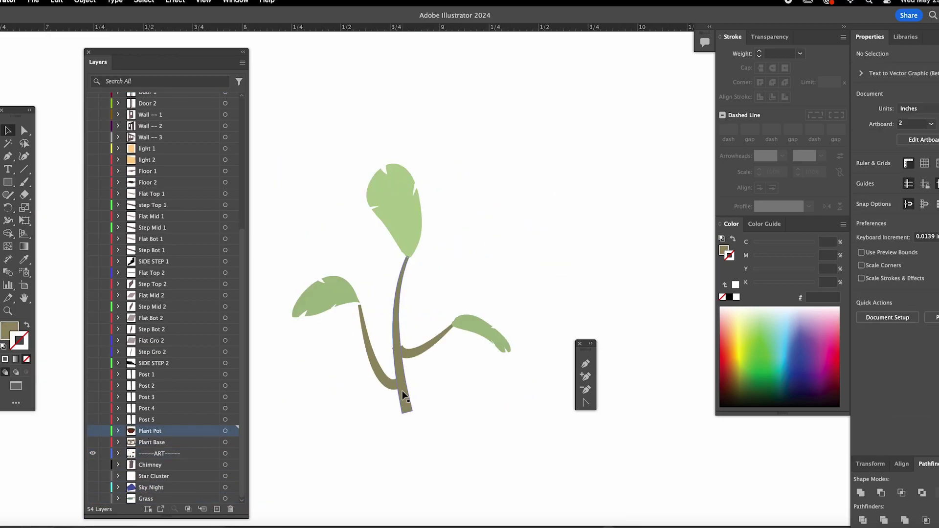
{"action": "left_click", "coordinate": [164, 499]}
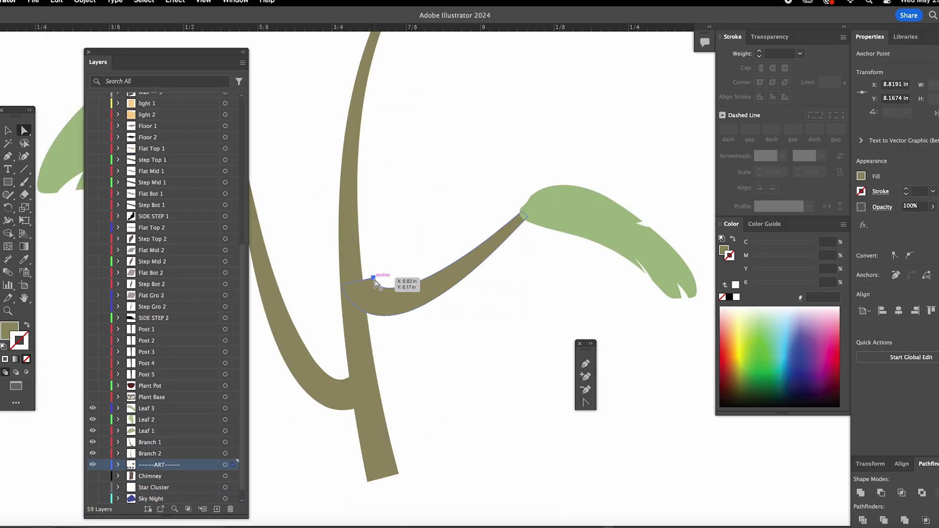